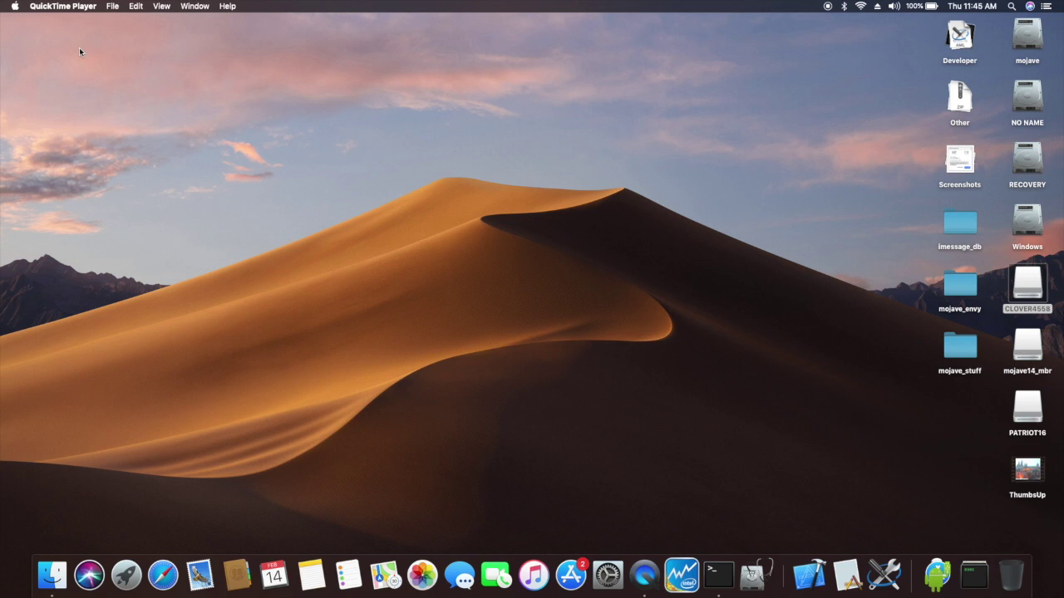
Step: Open the System Report from About This Mac and view the built-in audio input and output devices
click(16, 8)
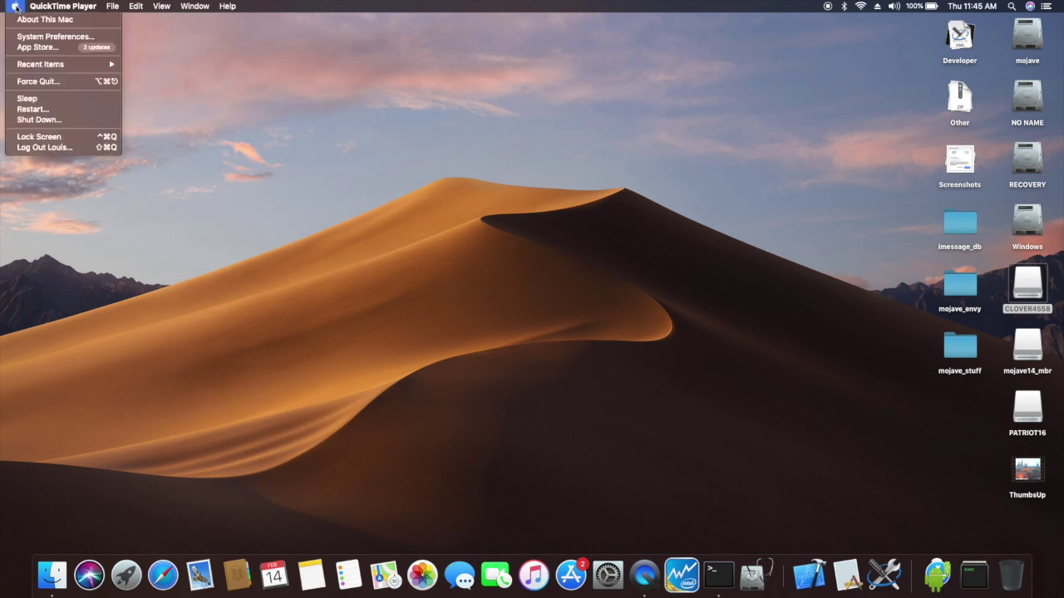
click(37, 19)
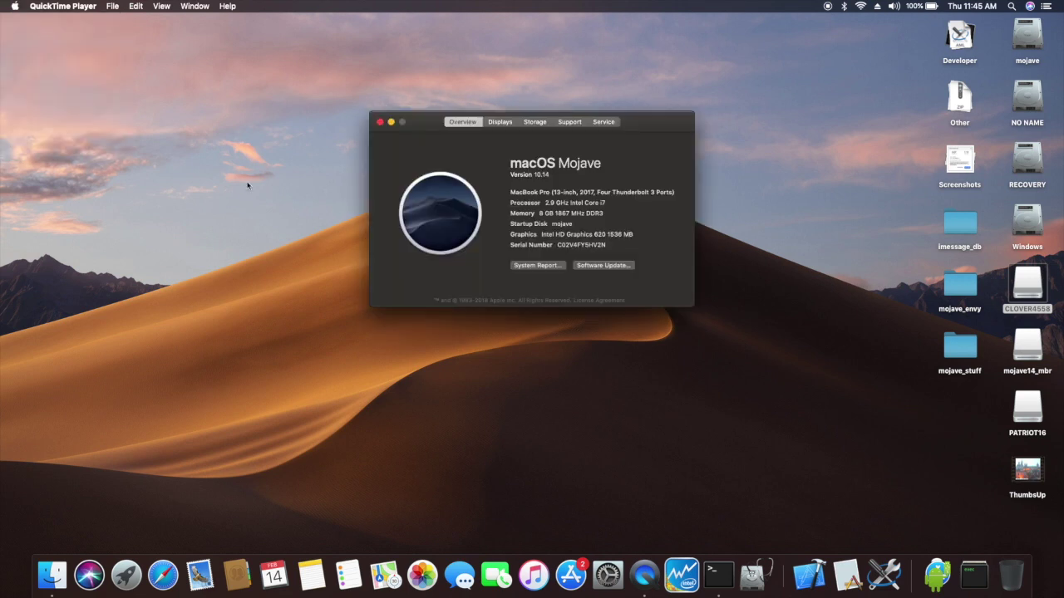
click(536, 266)
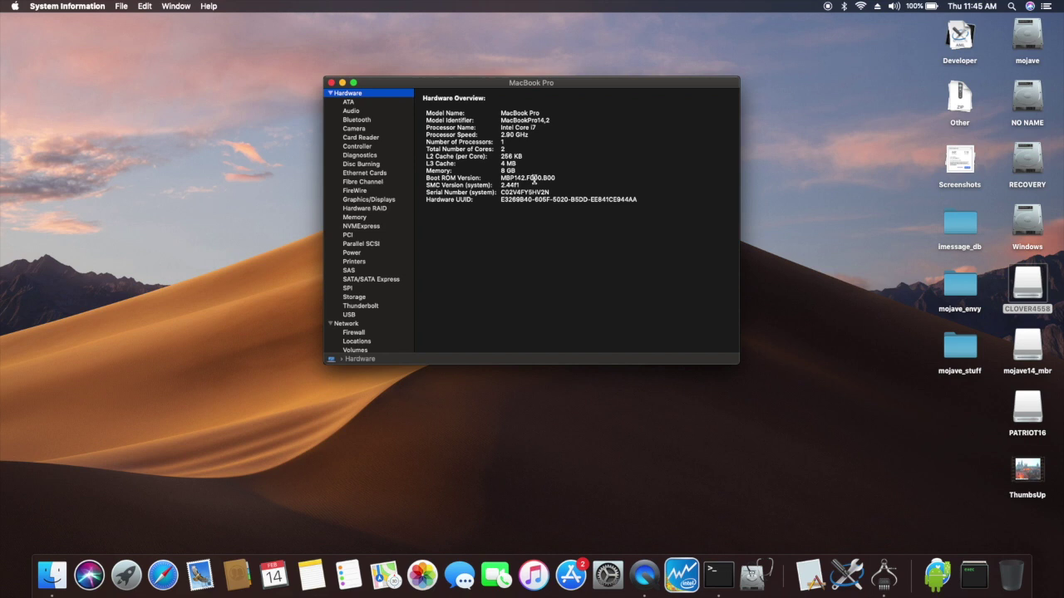
click(356, 114)
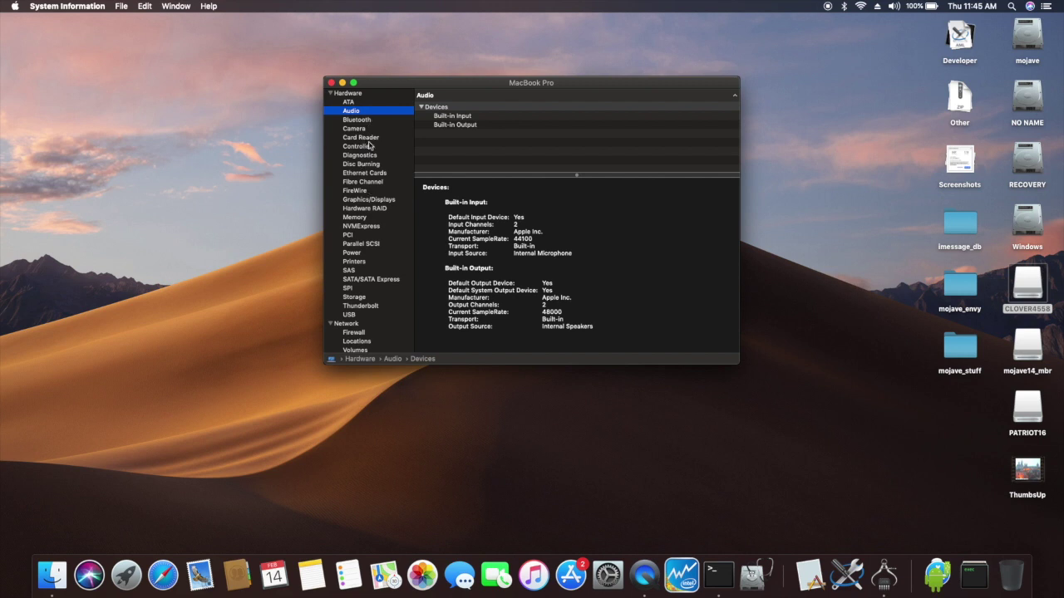
Step: View the Broadcom Bluetooth hardware details and save the incoming AirDrop photo to Downloads
click(366, 123)
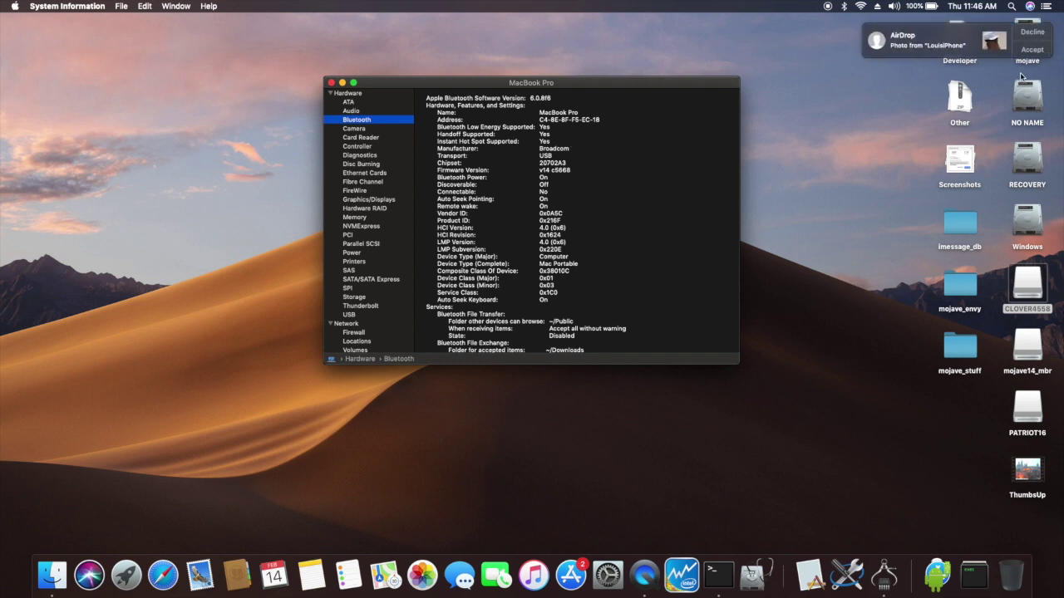
click(1034, 51)
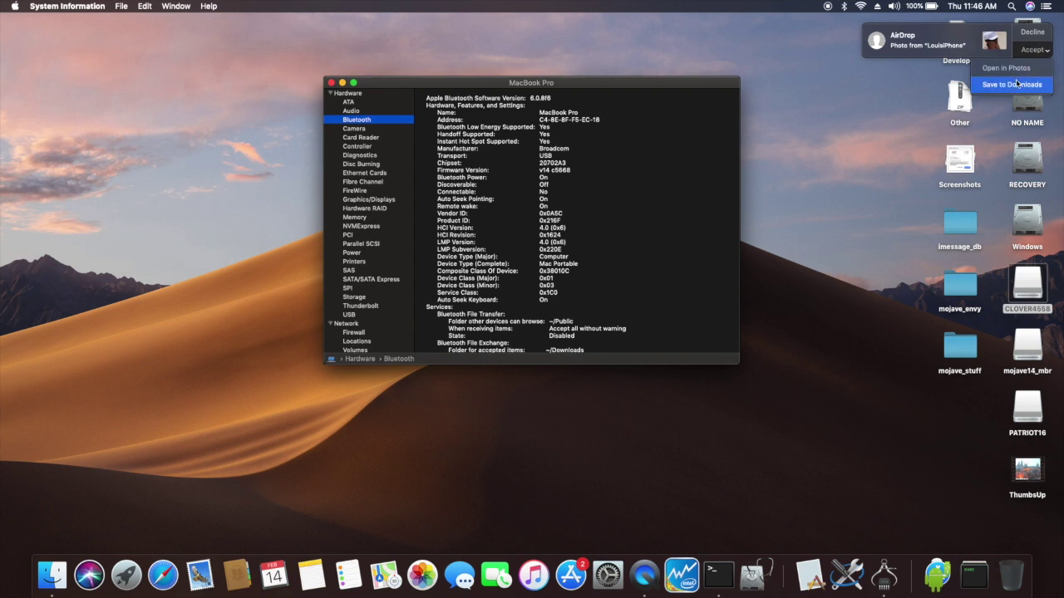
click(1016, 84)
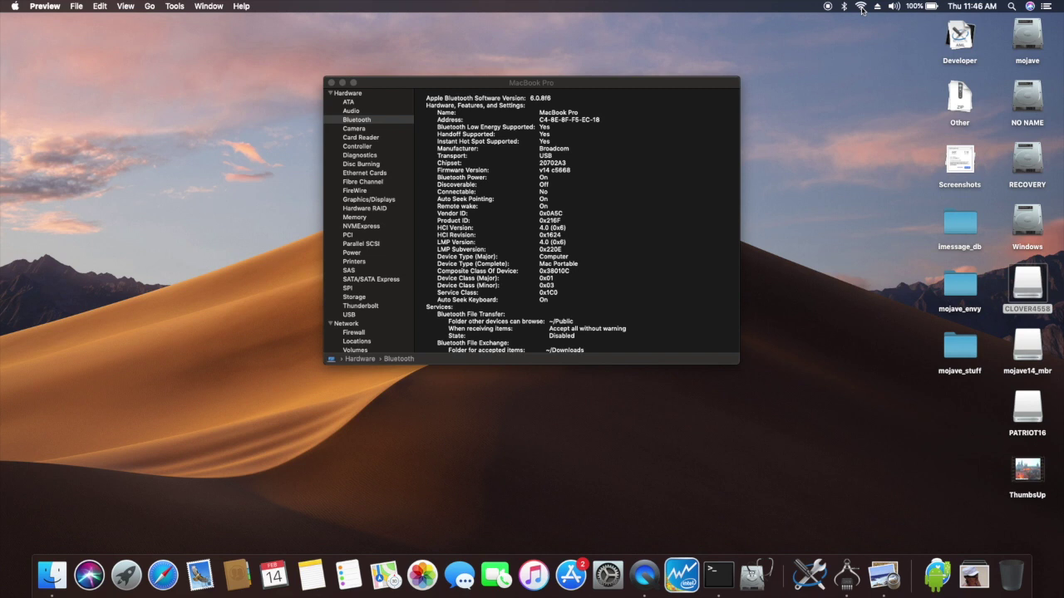
Step: Browse the Graphics/Displays, NVMExpress, Storage and USB sections, then close System Information
click(369, 200)
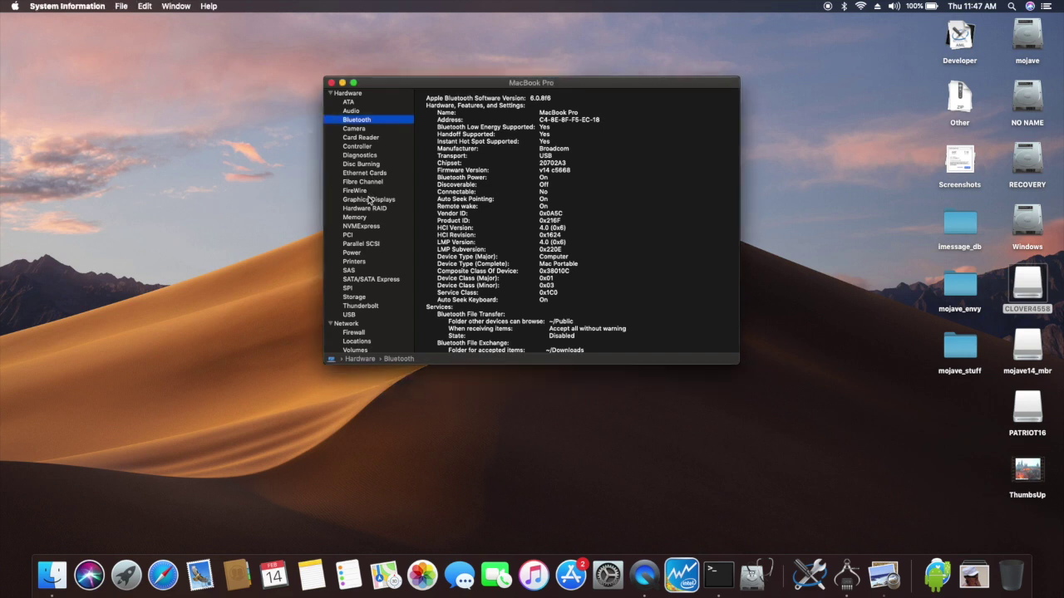
click(371, 201)
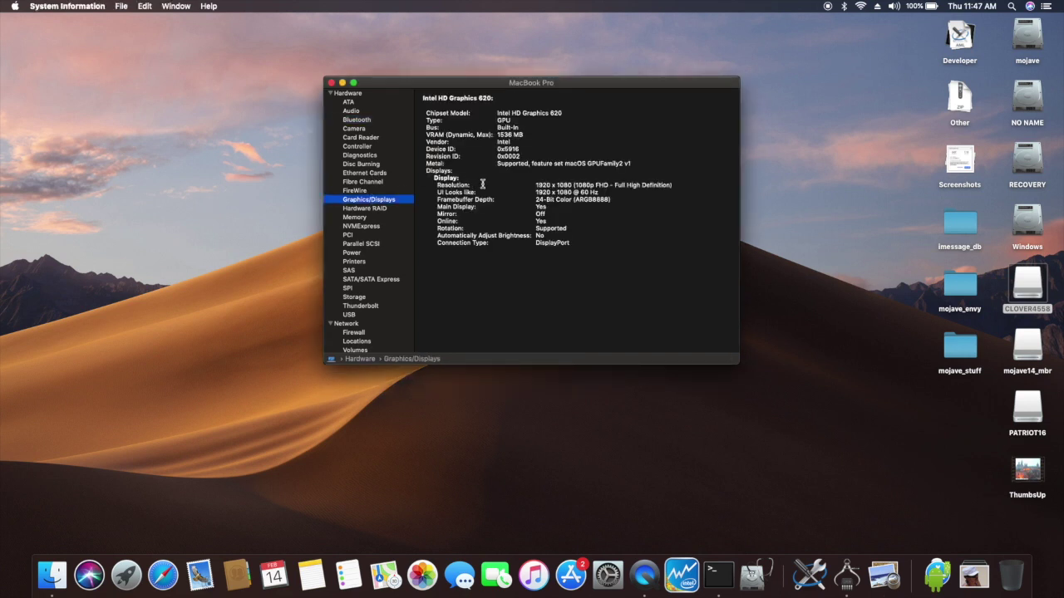
click(361, 226)
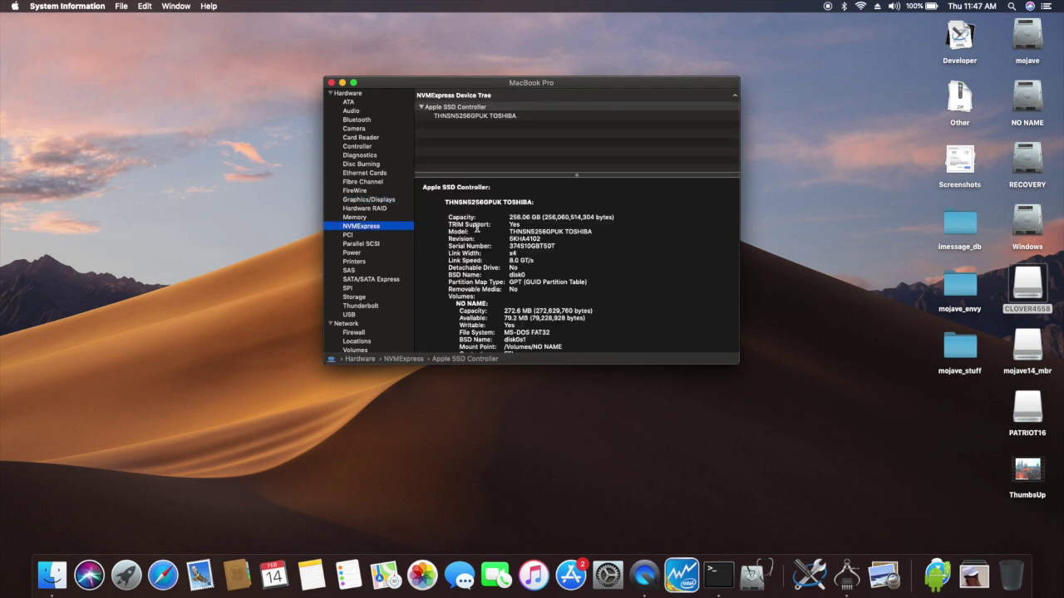
click(354, 297)
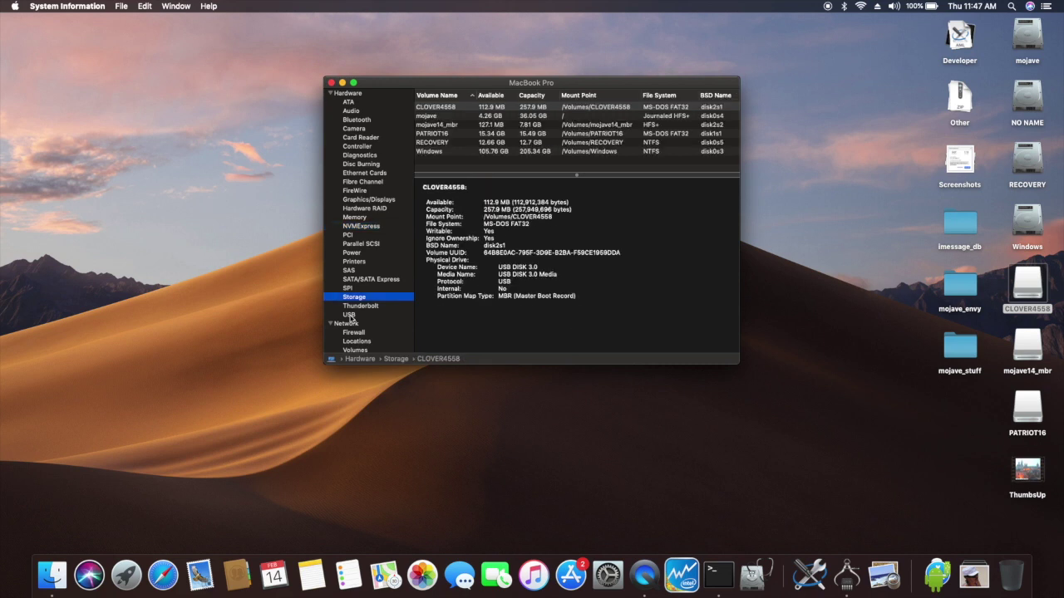
scroll(638, 233, down, 3)
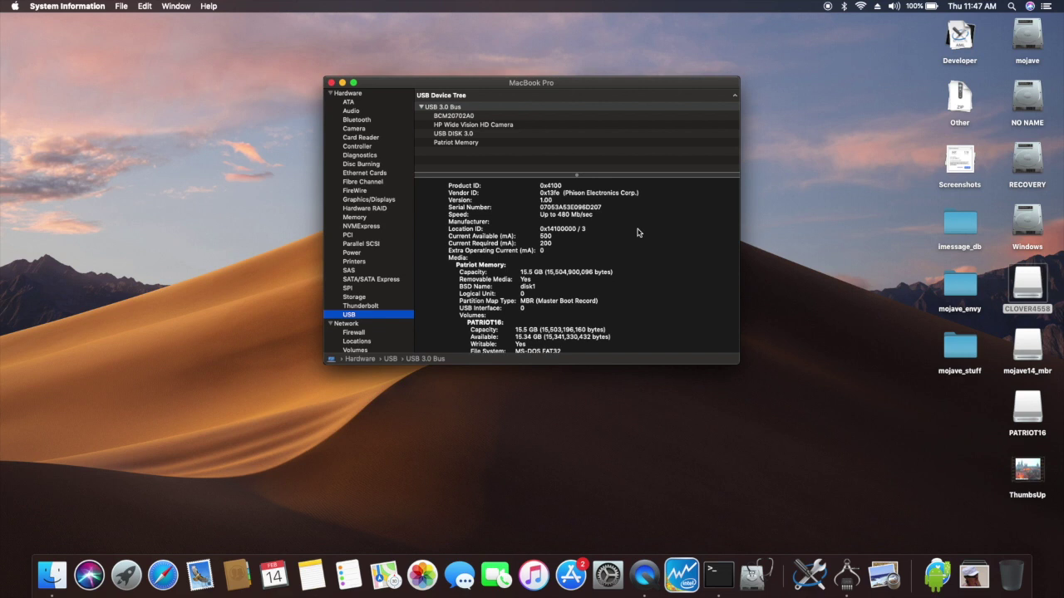
scroll(638, 233, down, 3)
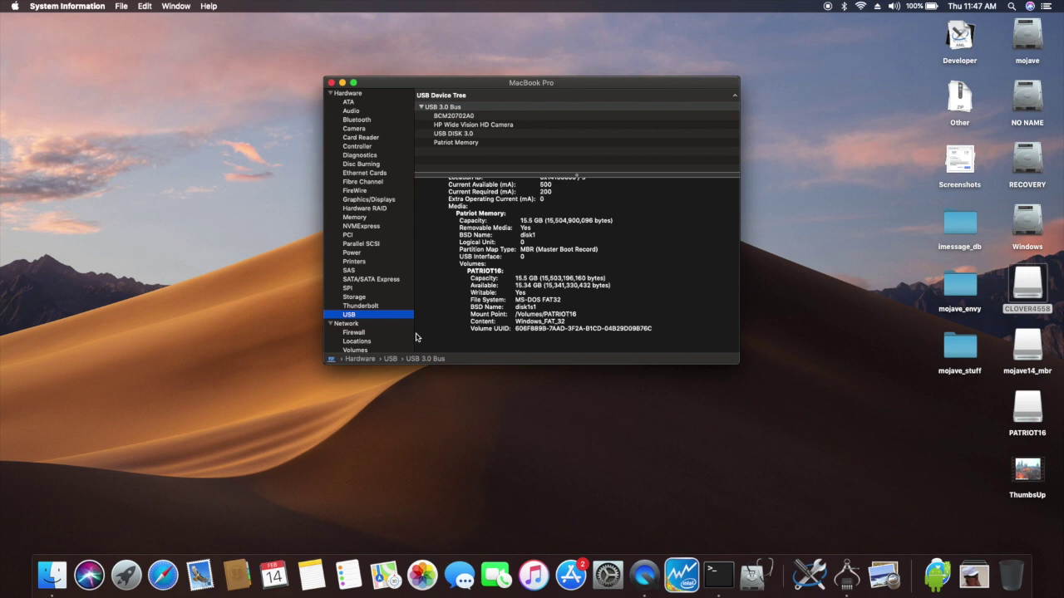
scroll(391, 337, down, 5)
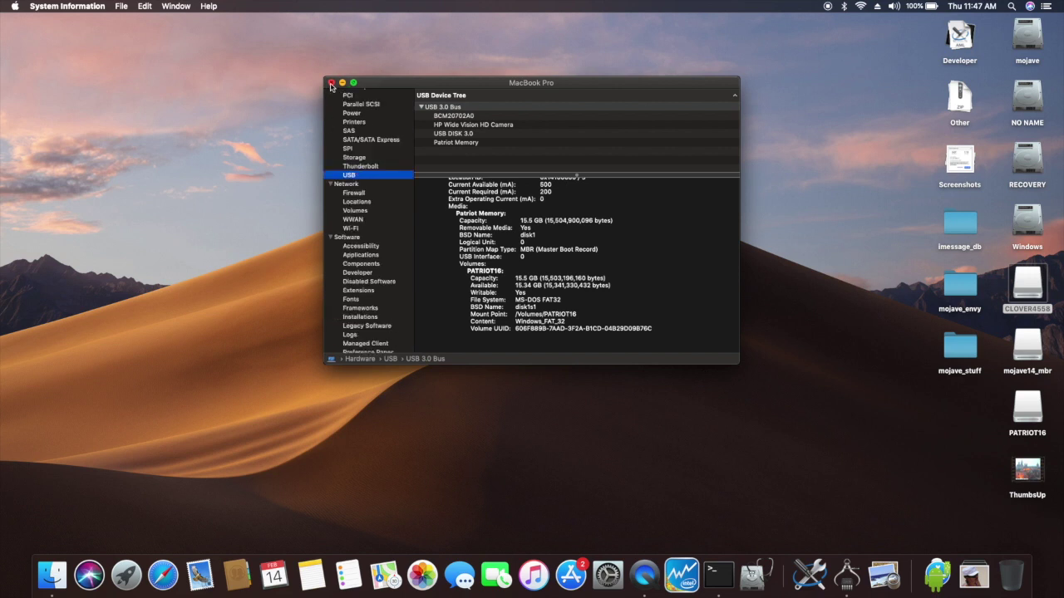
click(332, 84)
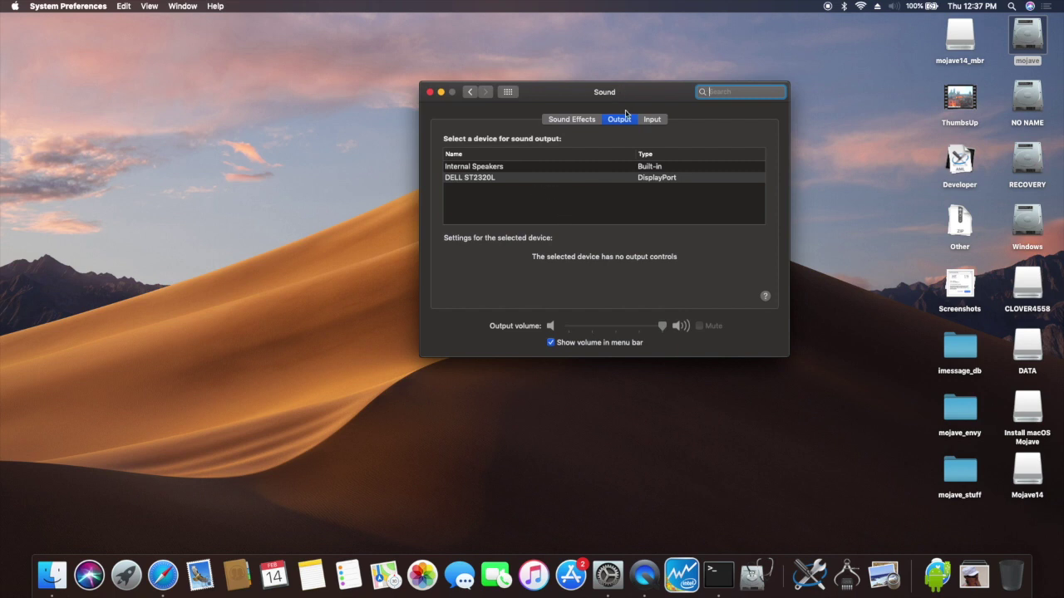
Step: Check the internal microphone on the Input tab and Internal Speakers on the Output tab, then close the window
click(652, 120)
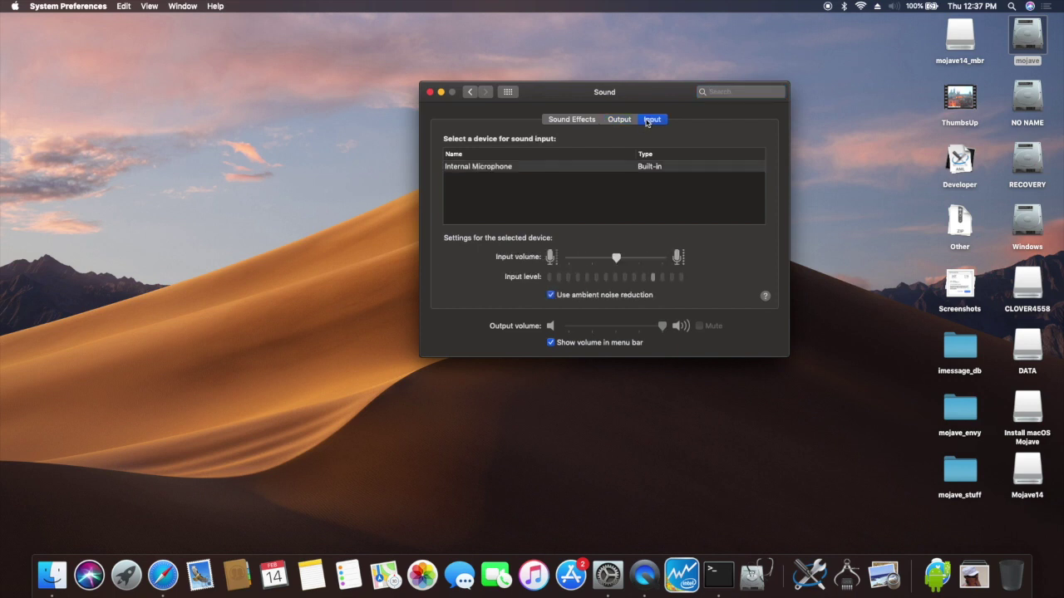
key(super+q)
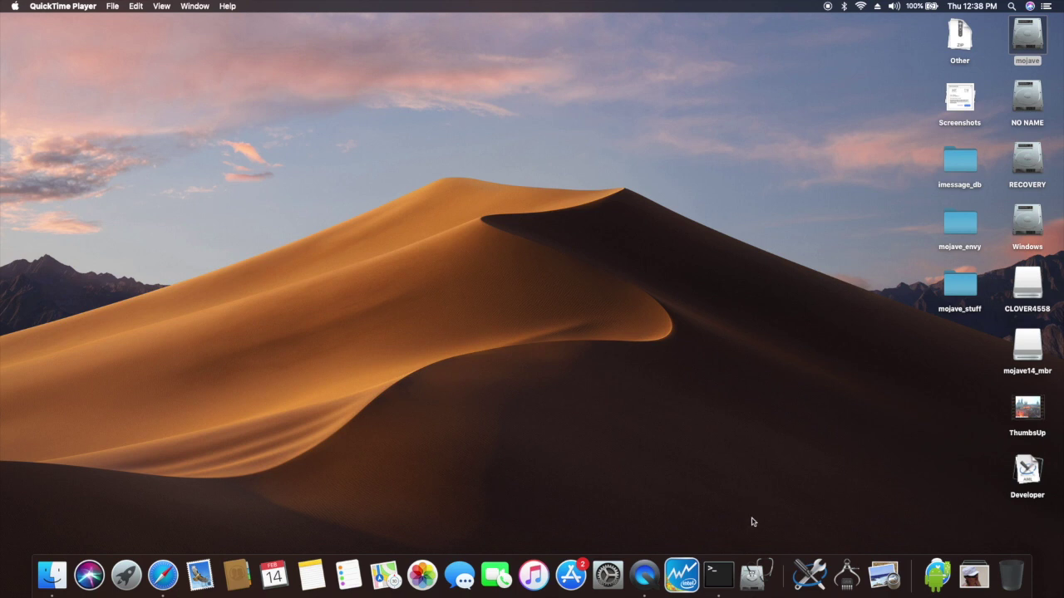
click(618, 581)
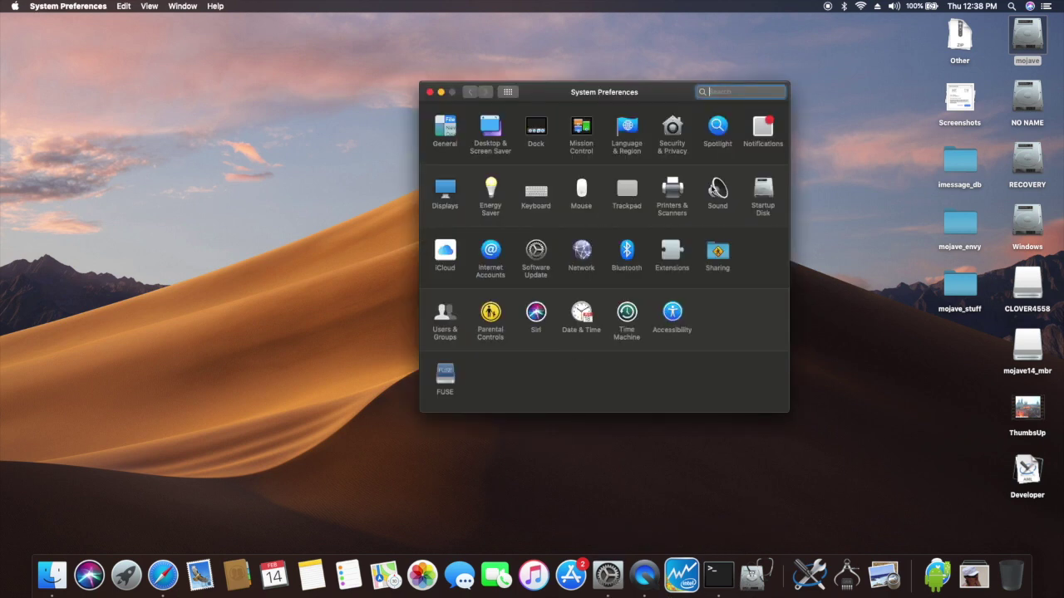
click(715, 190)
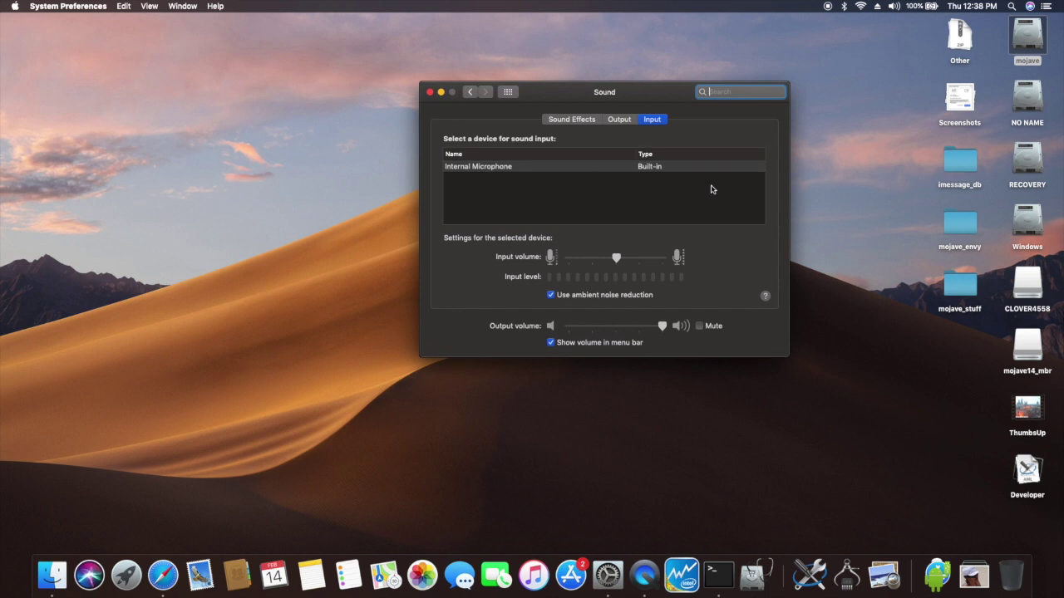
click(619, 120)
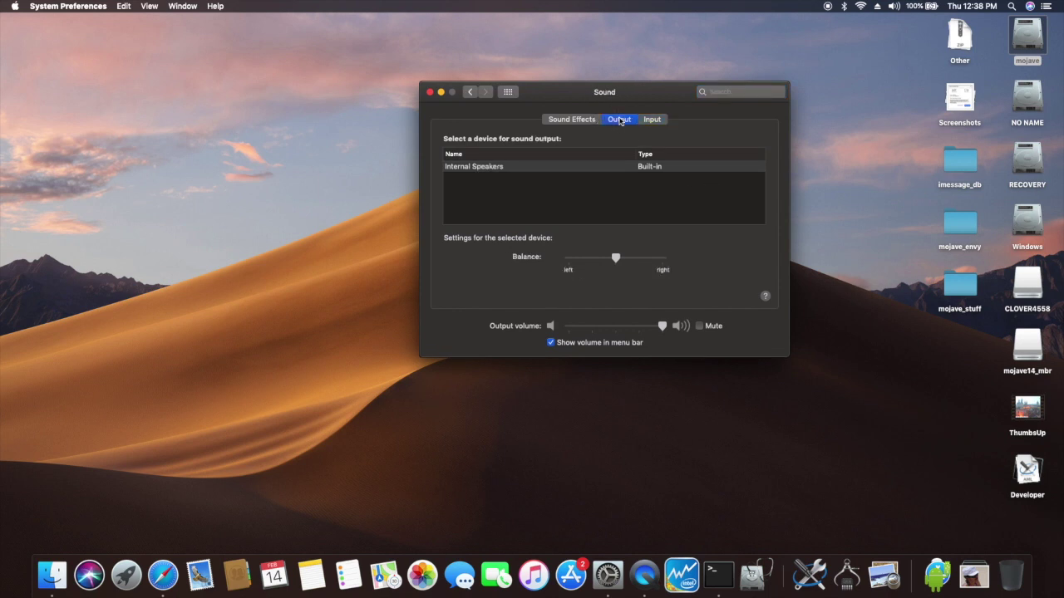
click(430, 92)
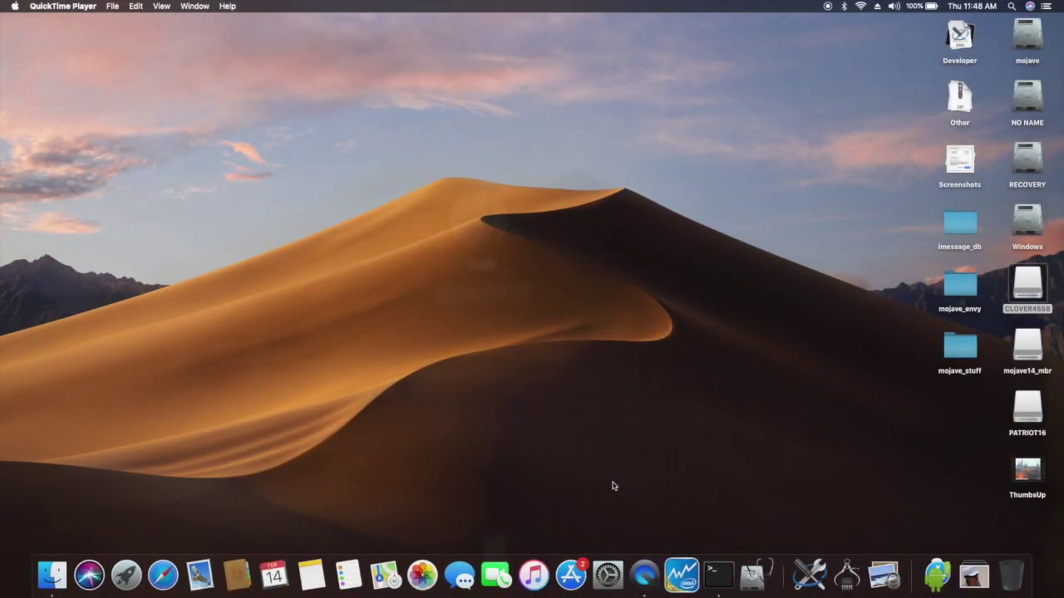
Step: In Displays, lower the brightness twice with F1, then restore it to full with F2
click(607, 575)
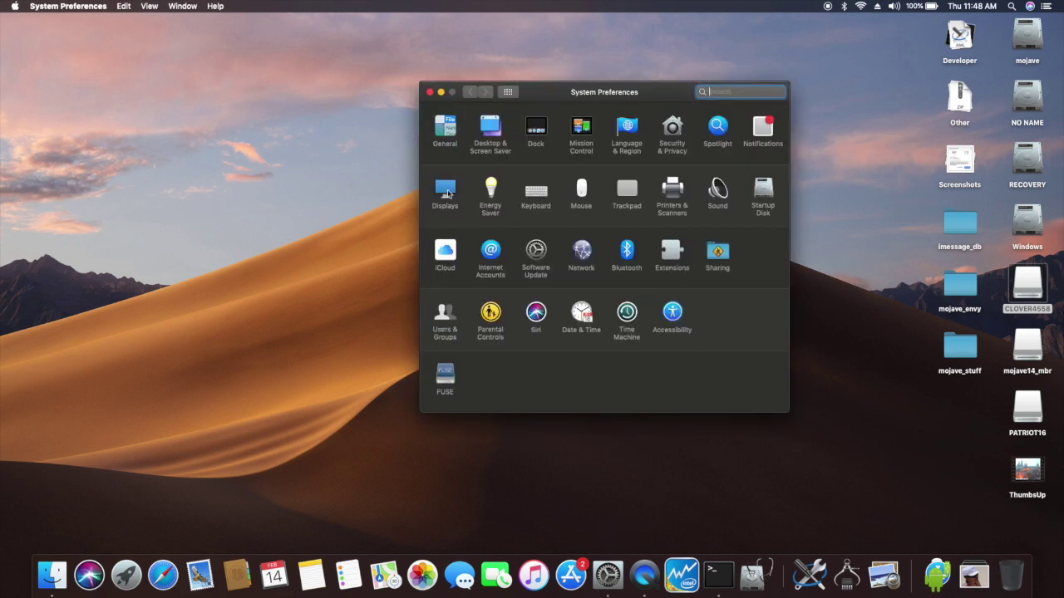
click(448, 192)
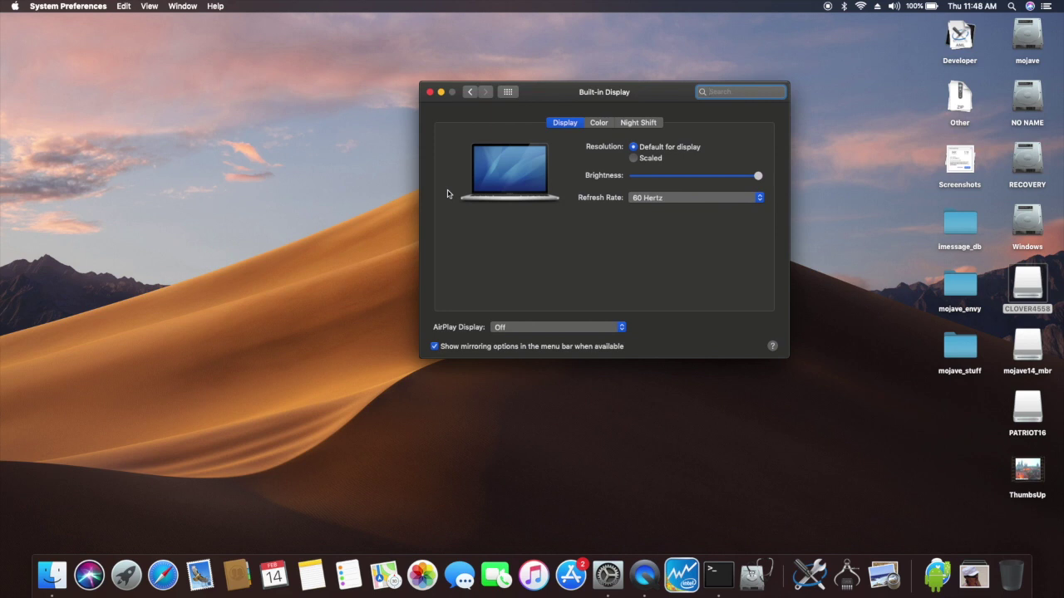
key(F1)
key(F1)
key(F1)
key(F1)
key(F1)
key(F1)
key(F1)
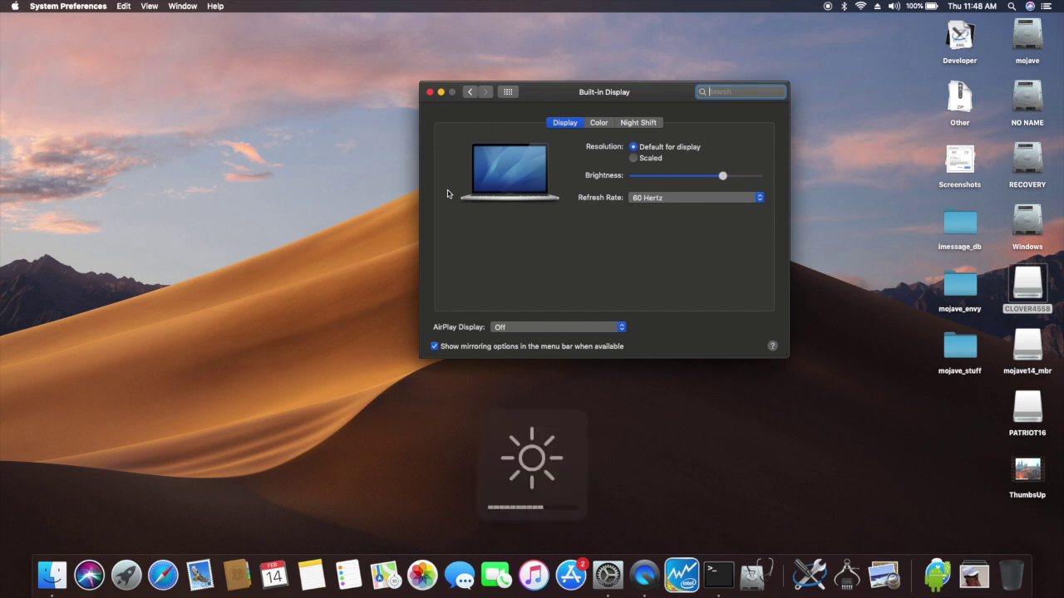
key(F1)
key(F1)
key(F1)
key(F1)
key(F2)
key(F2)
key(F2)
key(F2)
key(F2)
click(508, 92)
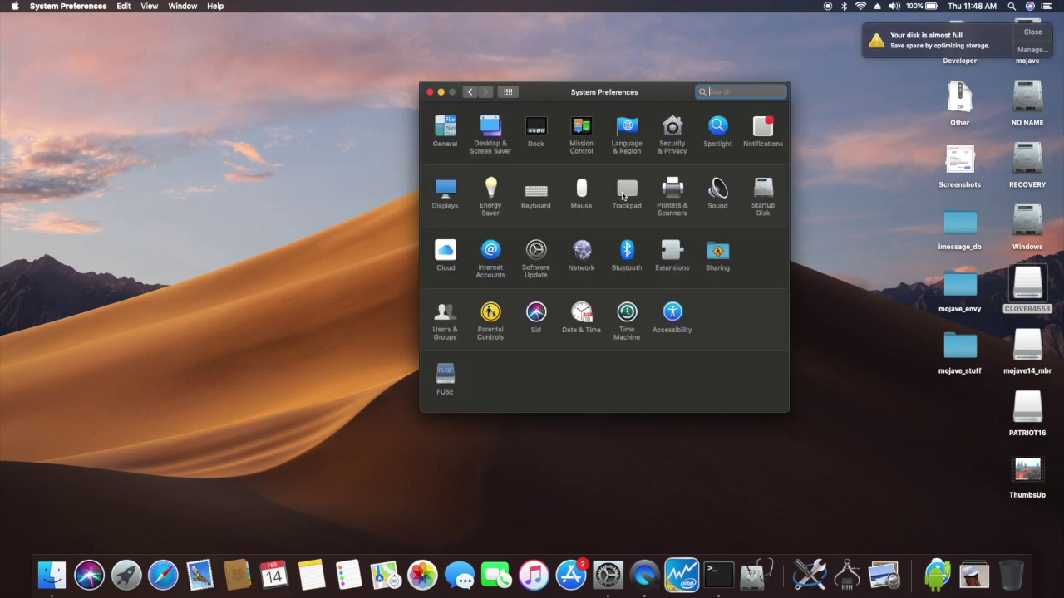
Step: Look over the Trackpad and Mouse panes, ending on the full list of preference panes
click(622, 195)
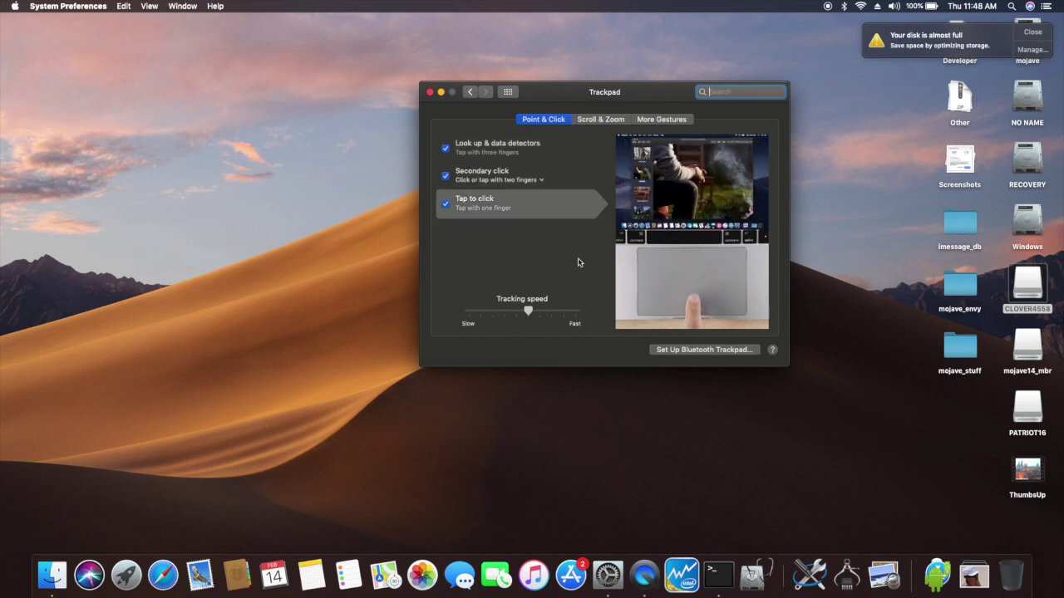
click(509, 92)
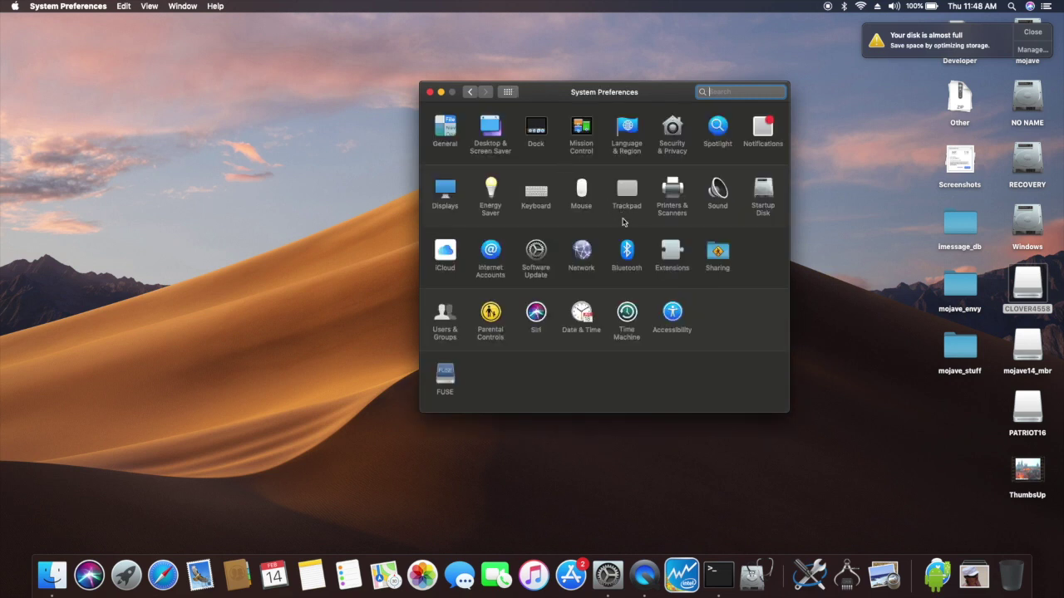
click(581, 196)
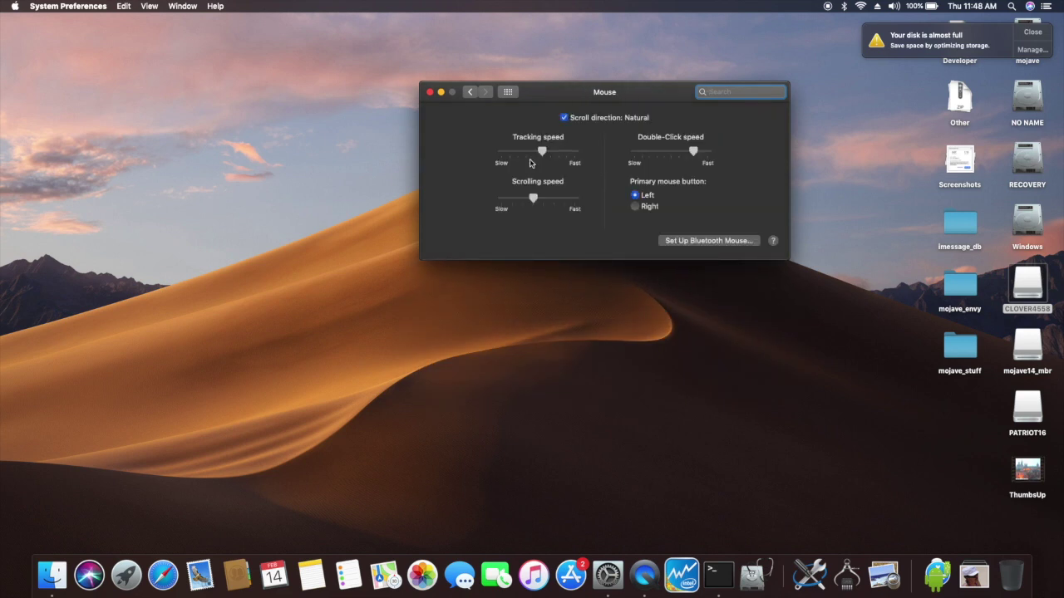
click(508, 93)
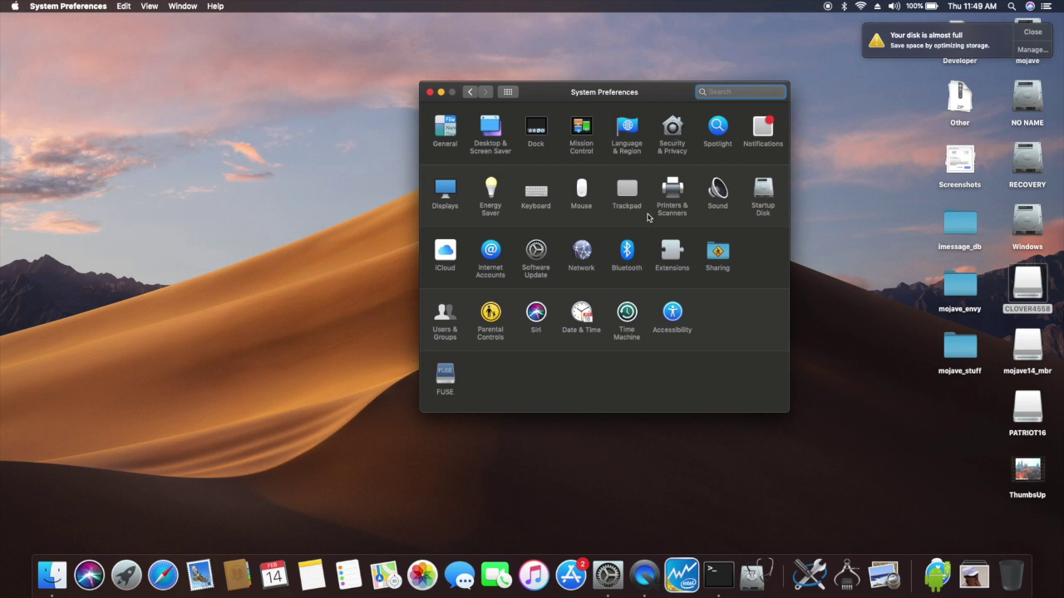
Step: Close System Preferences and dismiss the disk almost full notification
click(429, 92)
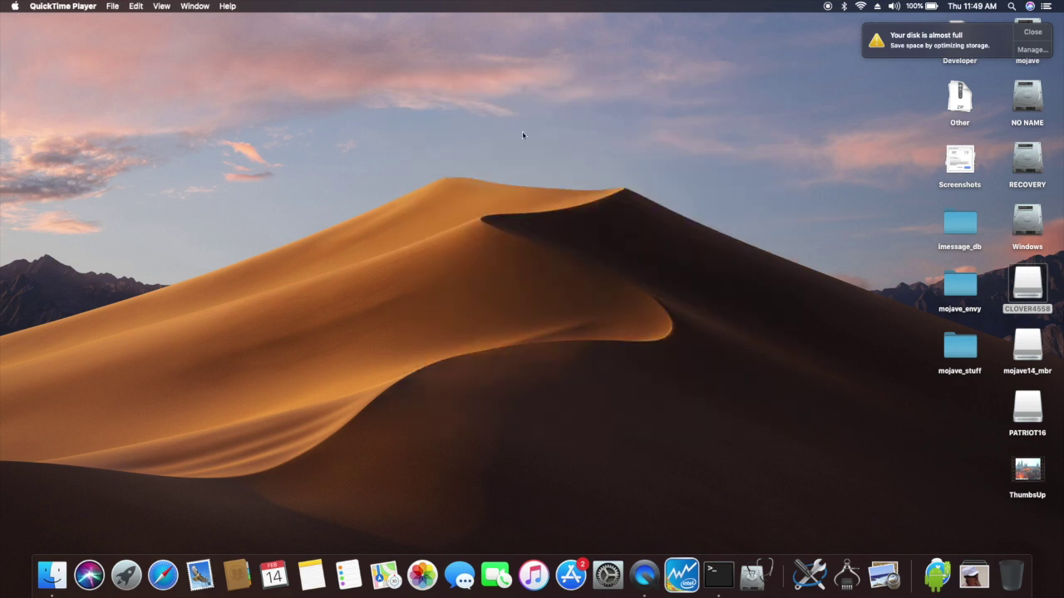
click(1022, 32)
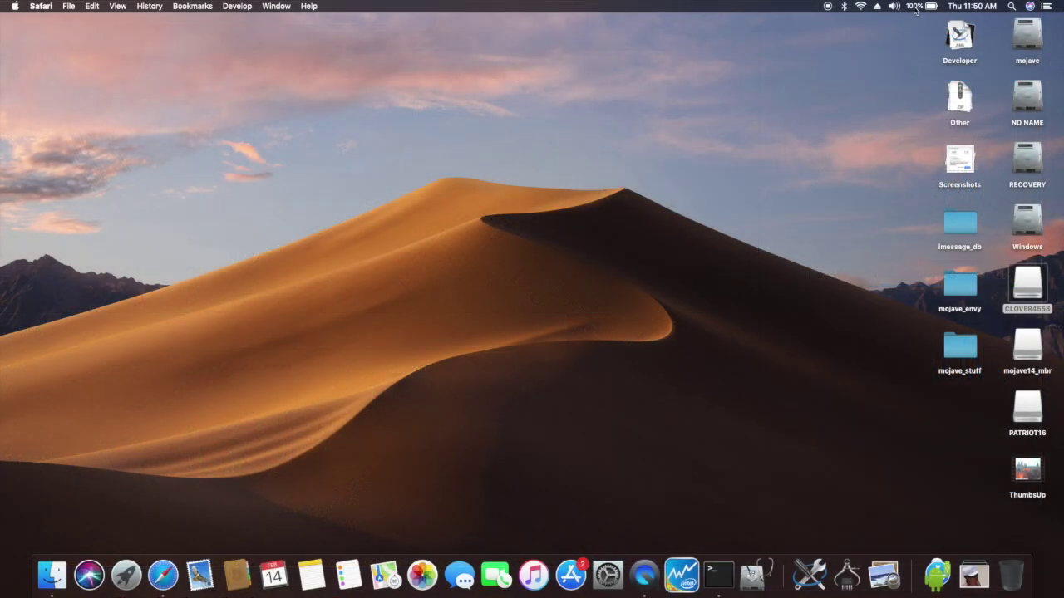
click(917, 6)
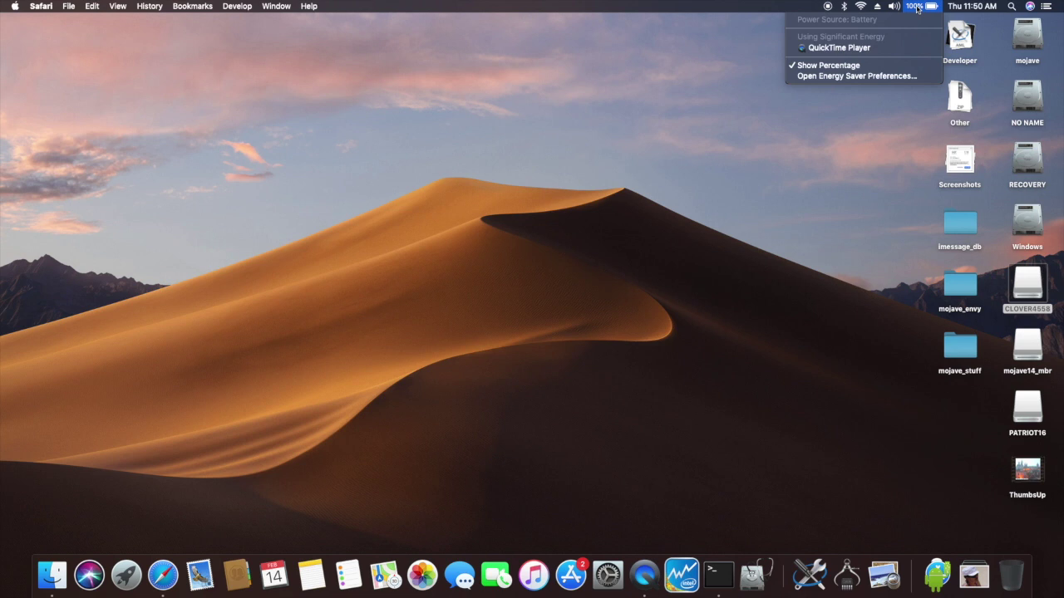
click(917, 6)
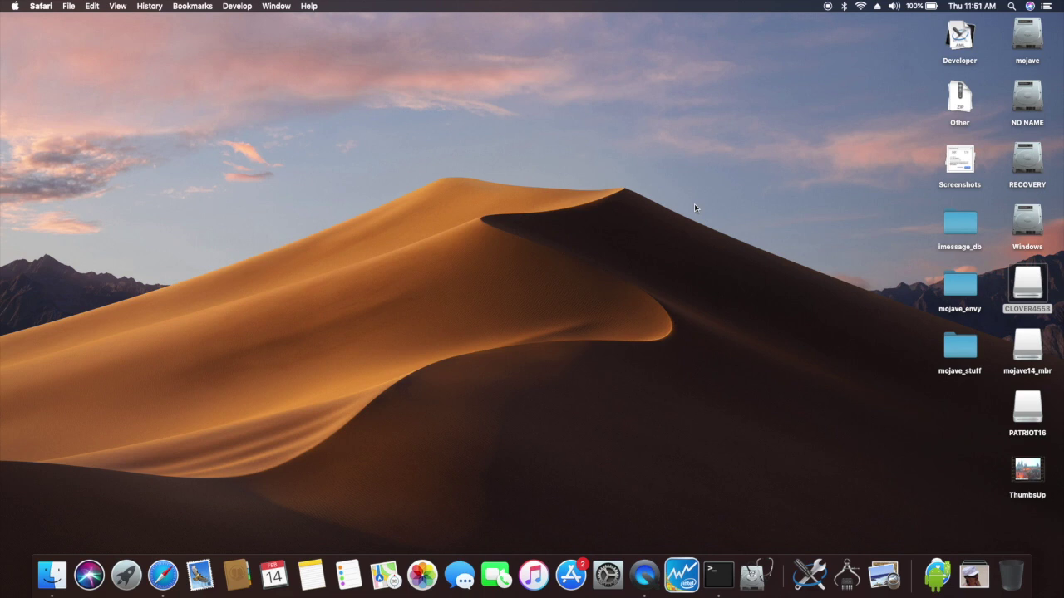
key(XF86MonBrightnessUp)
click(920, 6)
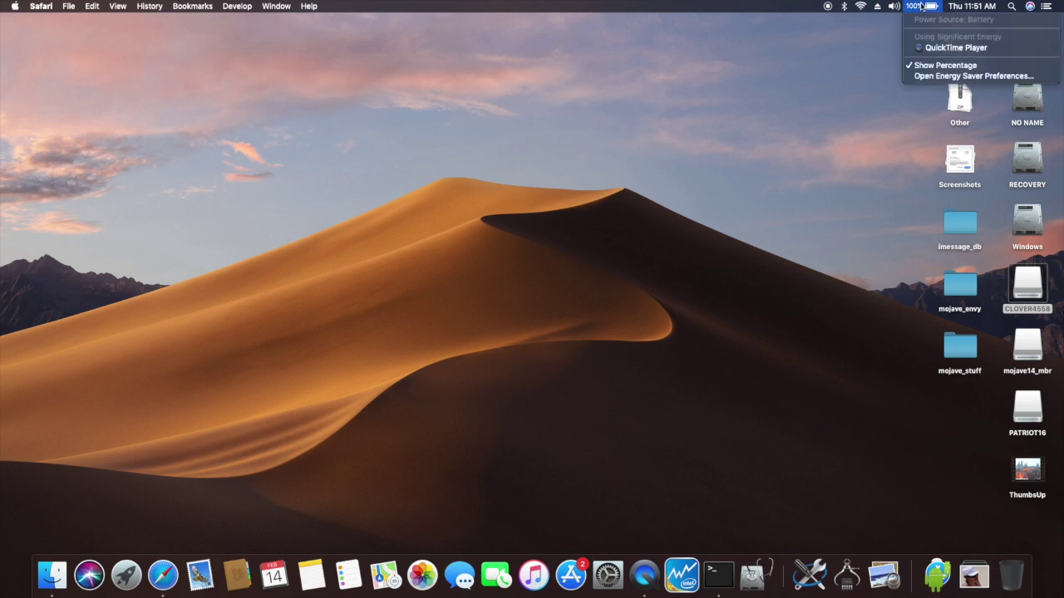
click(921, 7)
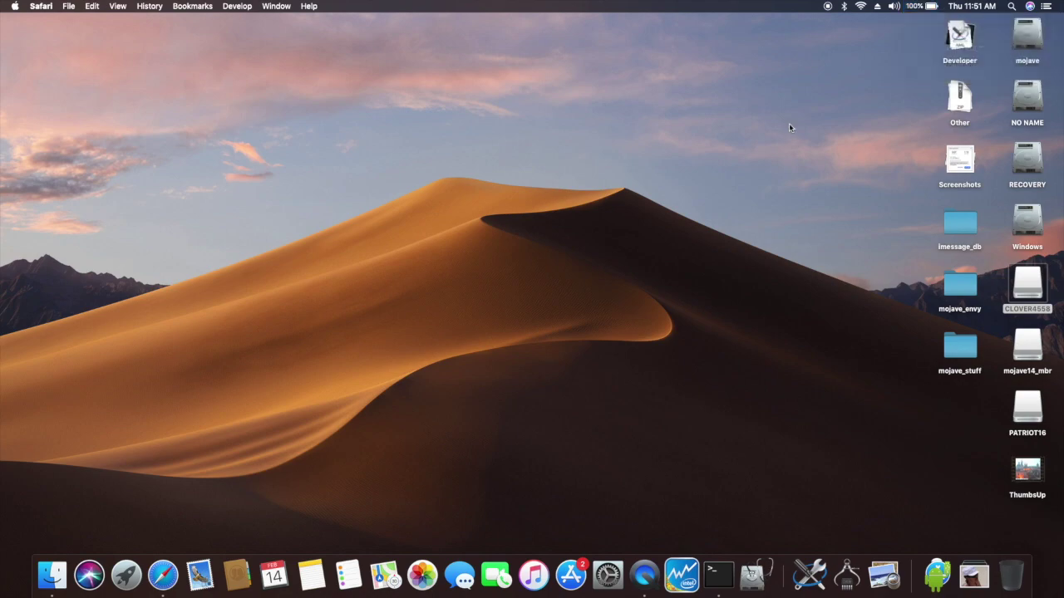